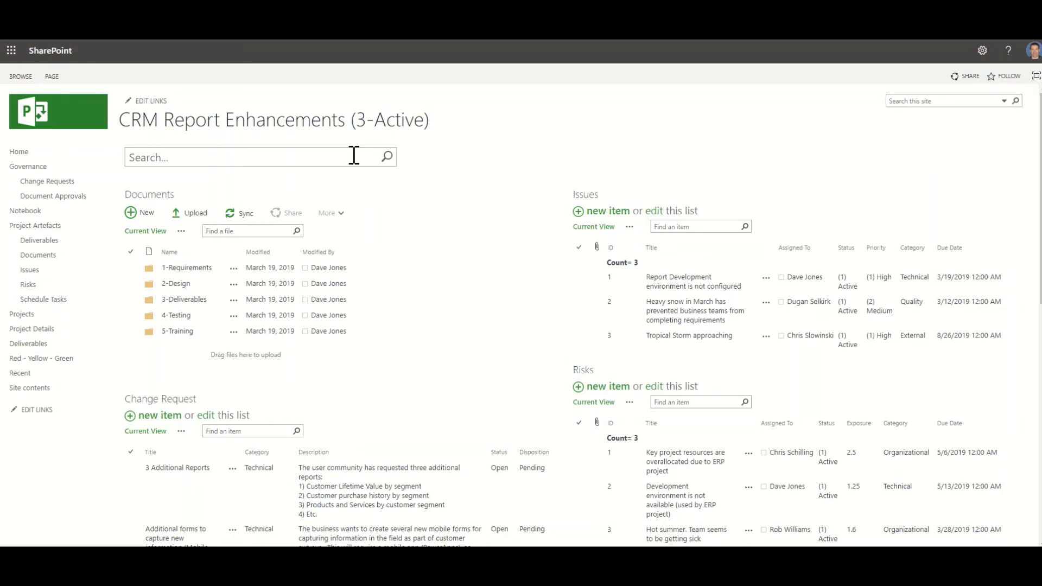
{"action": "left_click", "coordinate": [360, 160]}
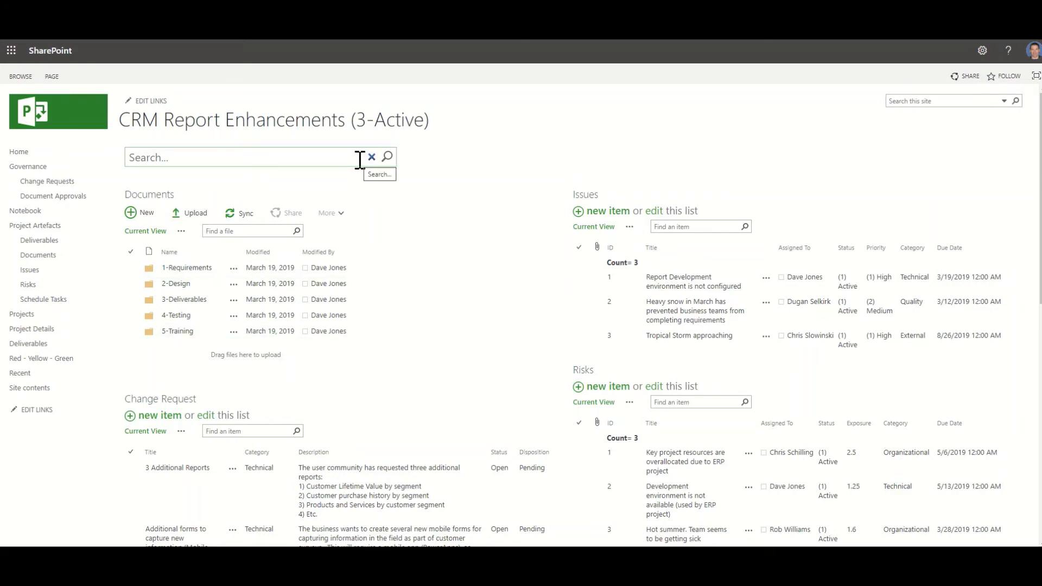
{"action": "left_click", "coordinate": [213, 283]}
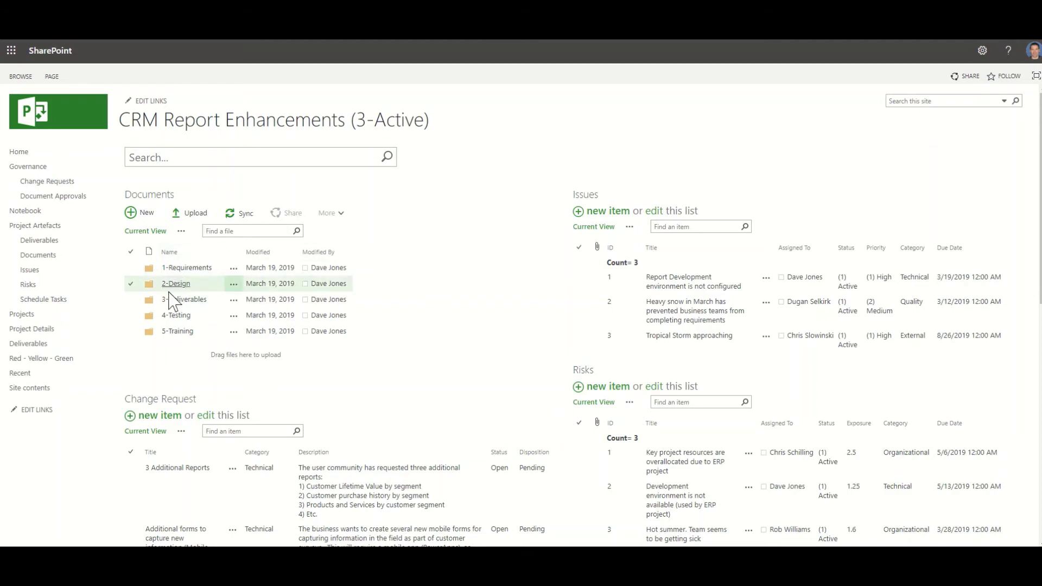
{"action": "left_click", "coordinate": [170, 294]}
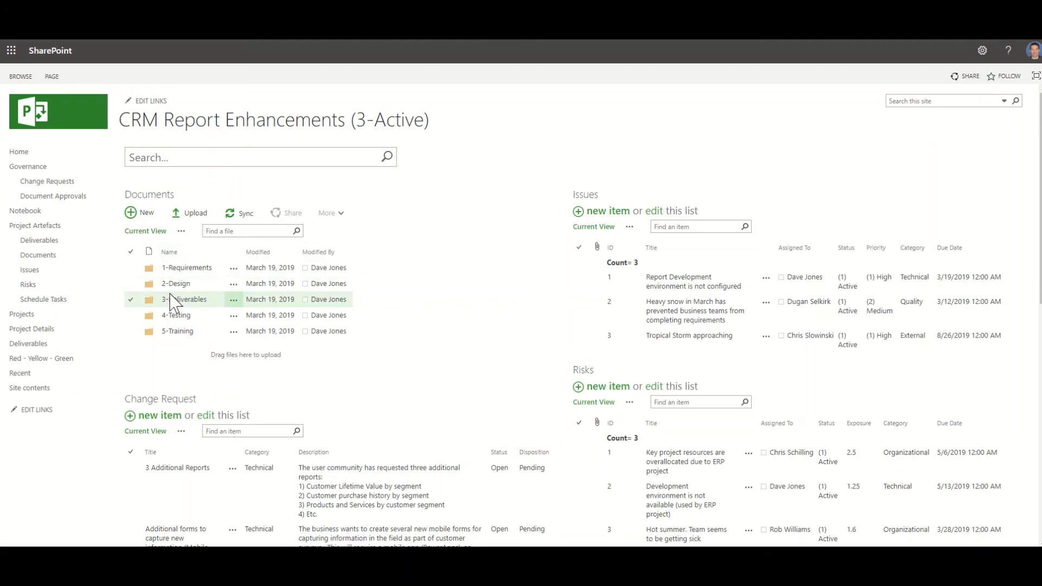
{"action": "left_click", "coordinate": [172, 299]}
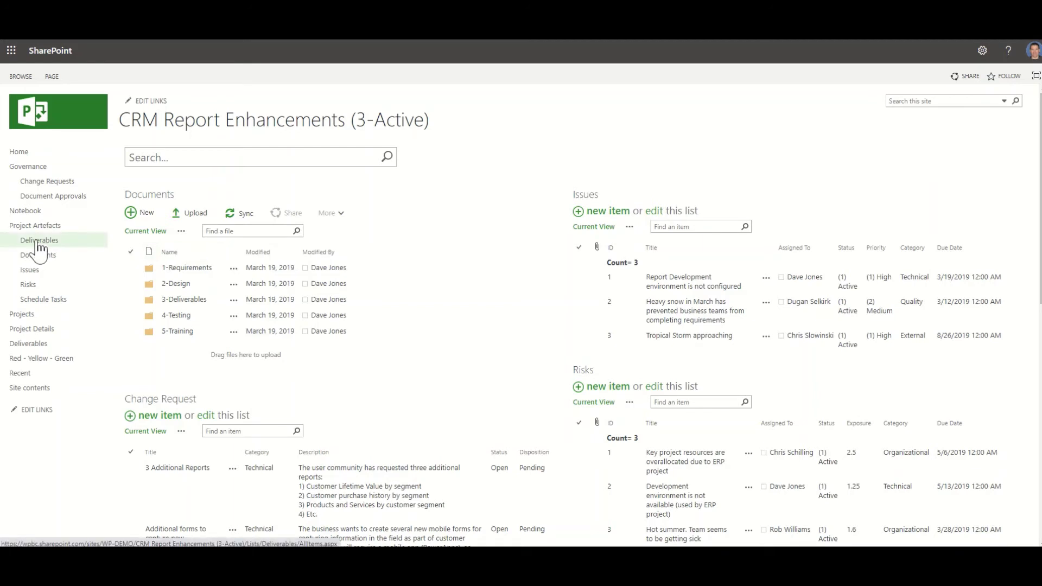
Go to the project's Documents library and open the 1-Requirements folder, which lists six files
{"action": "left_click", "coordinate": [40, 270]}
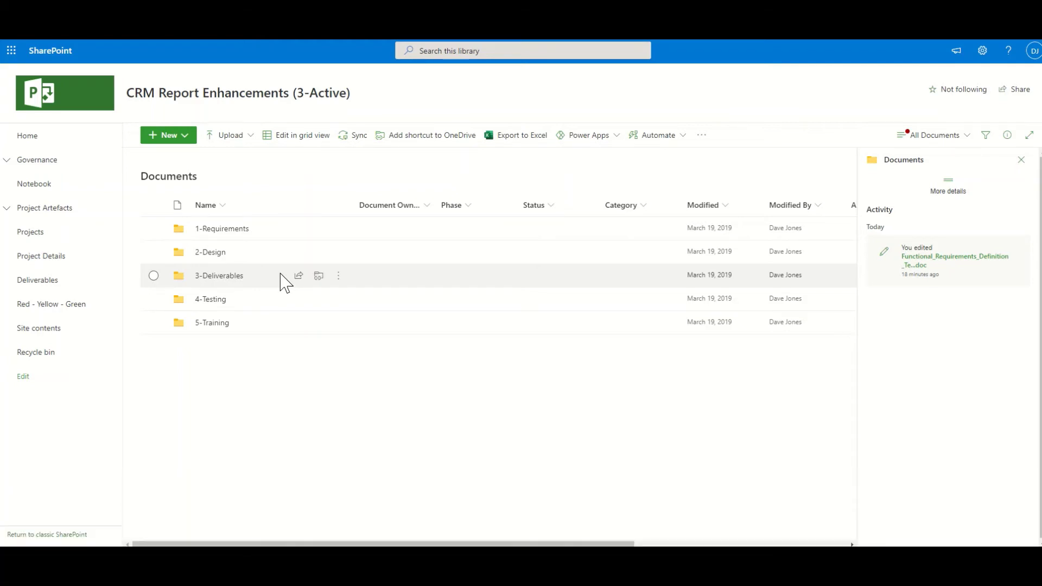
{"action": "left_click", "coordinate": [214, 229]}
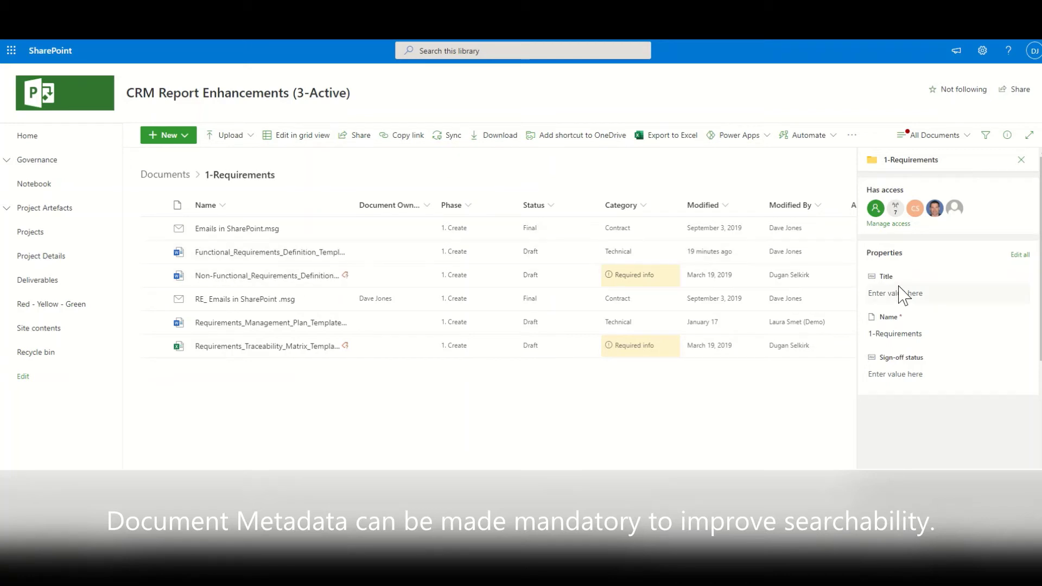
Set Non-Functional_Requirements_Definition_Template.doc's Category to Technical and Quality in the details pane
{"action": "left_click", "coordinate": [731, 281]}
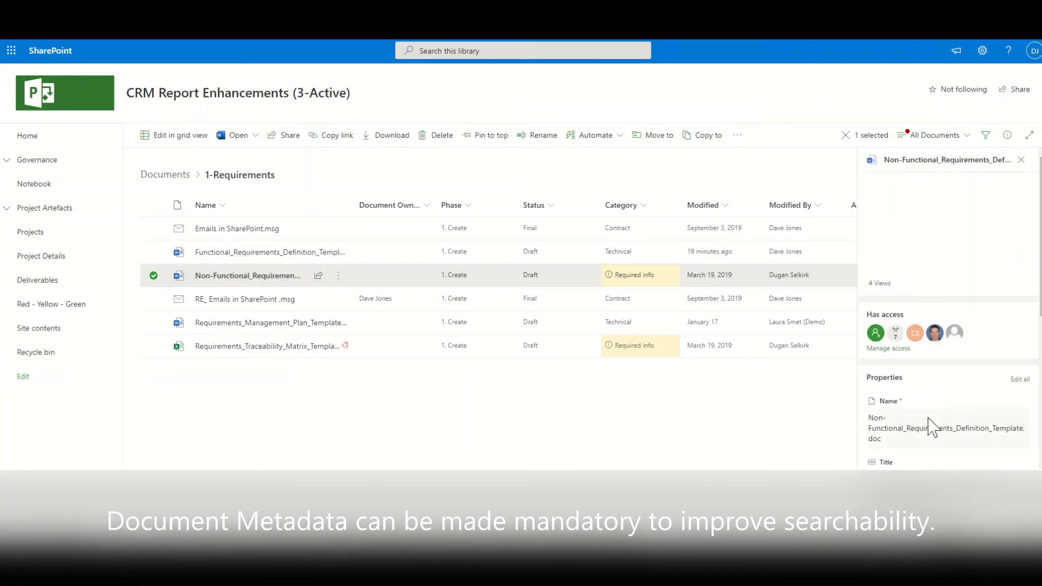
{"action": "scroll", "coordinate": [926, 423], "scroll_direction": "down", "scroll_amount": 2}
{"action": "scroll", "coordinate": [931, 425], "scroll_direction": "down", "scroll_amount": 3}
{"action": "left_click", "coordinate": [917, 417]}
{"action": "type", "text": "Technical"}
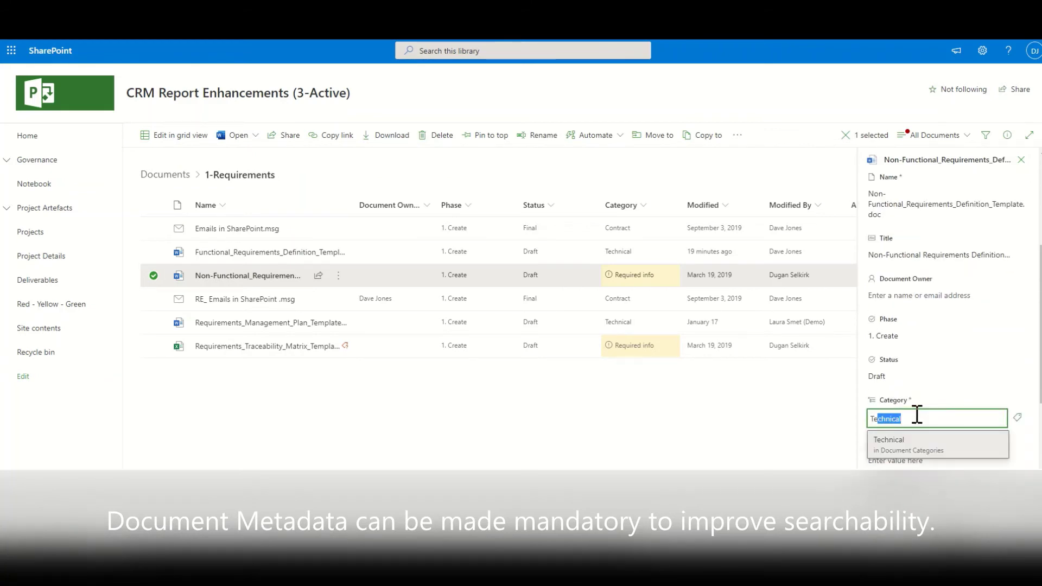
{"action": "key", "text": "Return"}
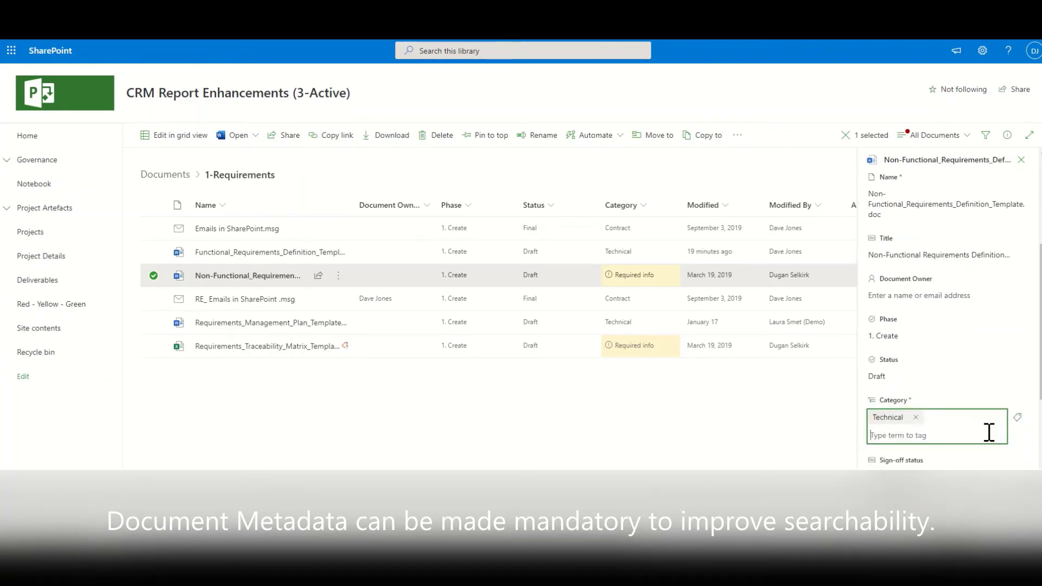
{"action": "type", "text": "Quality"}
{"action": "key", "text": "Return"}
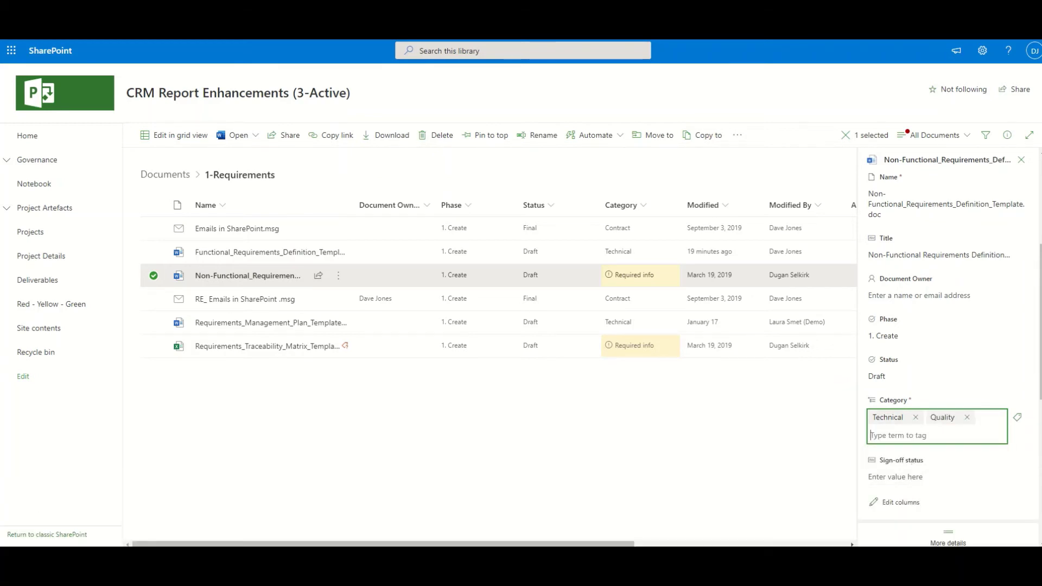
{"action": "left_click", "coordinate": [1027, 423]}
{"action": "scroll", "coordinate": [1011, 431], "scroll_direction": "down", "scroll_amount": 2}
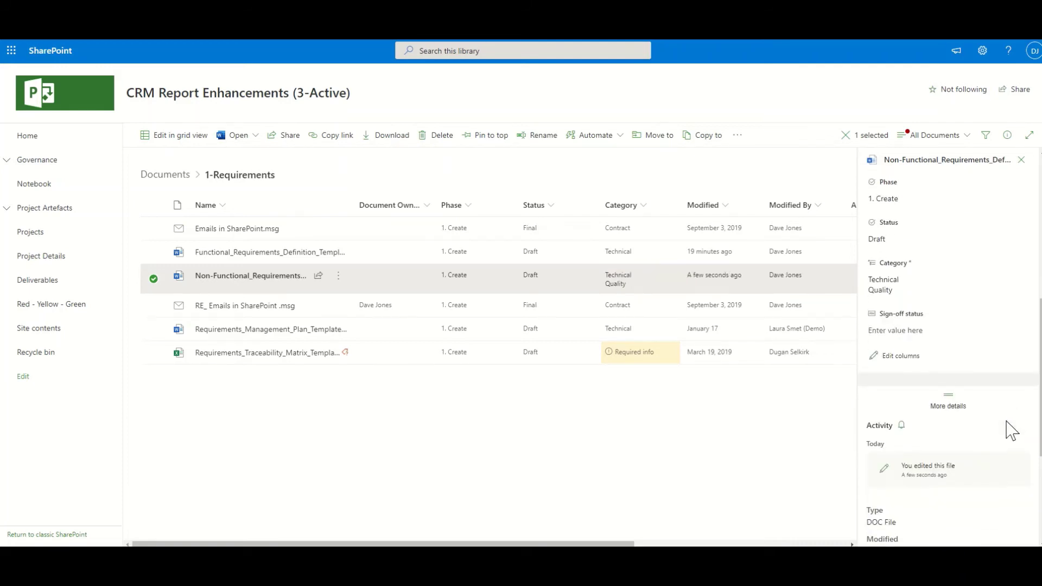
{"action": "key", "text": "Up"}
{"action": "key", "text": "Up"}
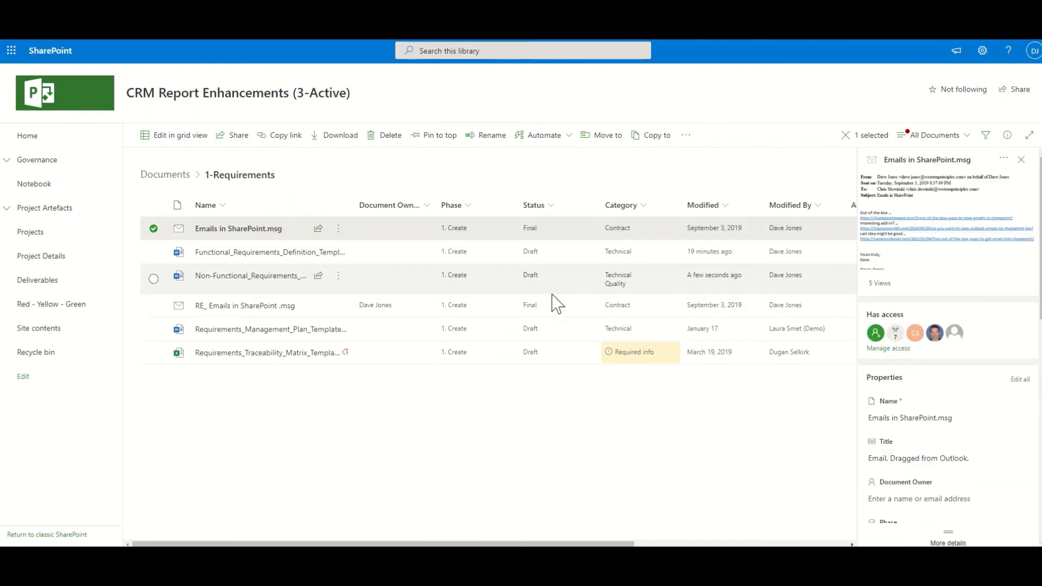
Open and close Send link for Emails in SharePoint.msg, then show the Functional template's actions
{"action": "key", "text": "Down"}
{"action": "key", "text": "Down"}
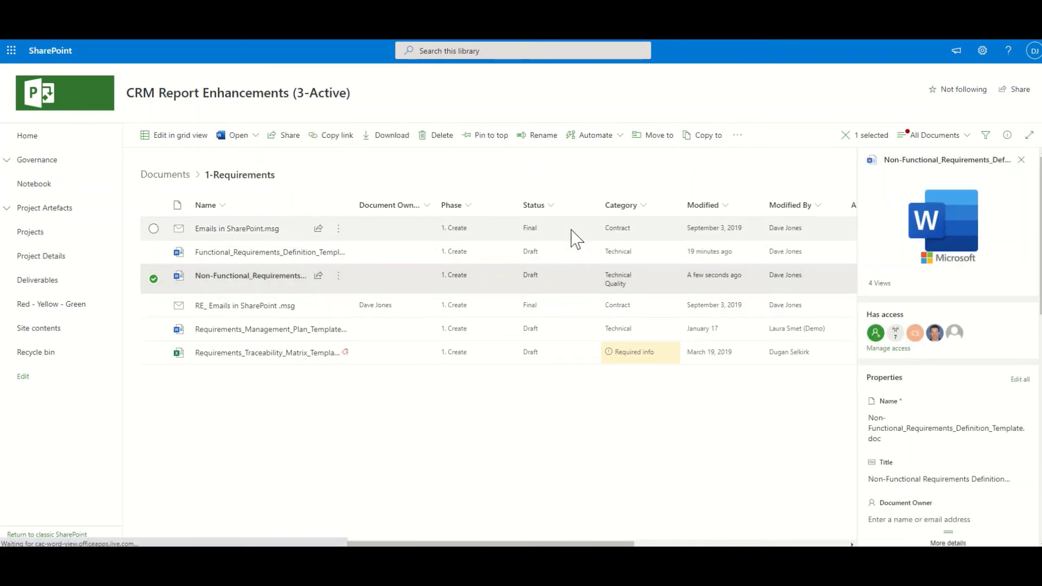
{"action": "left_click", "coordinate": [571, 230]}
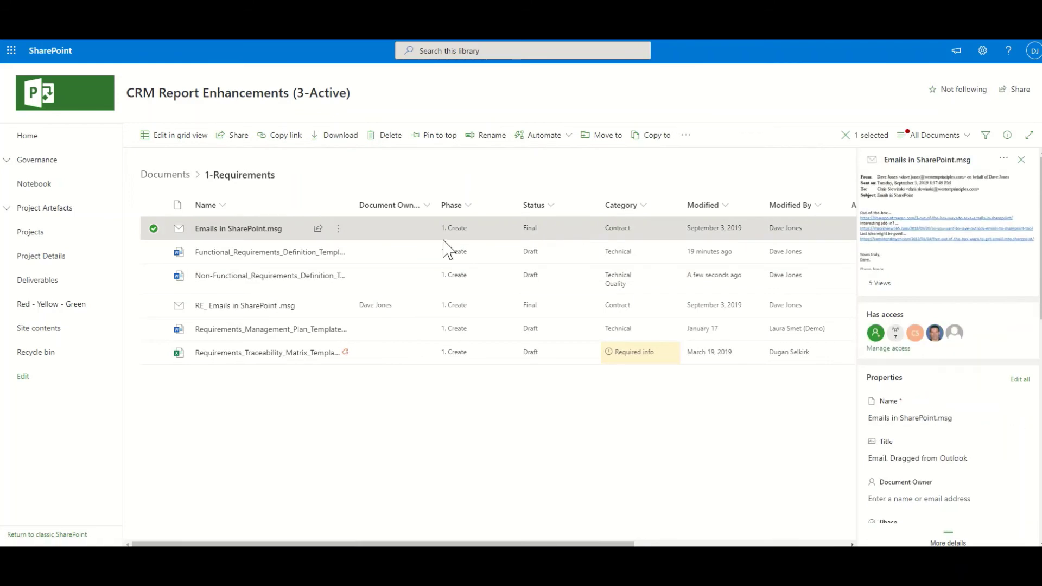
{"action": "left_click", "coordinate": [319, 230]}
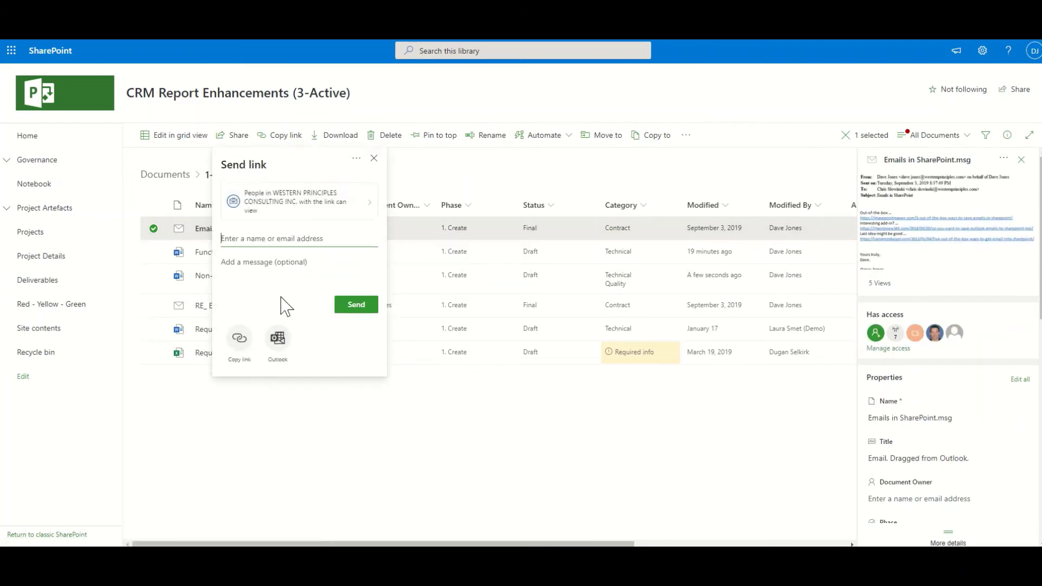
{"action": "left_click", "coordinate": [374, 159]}
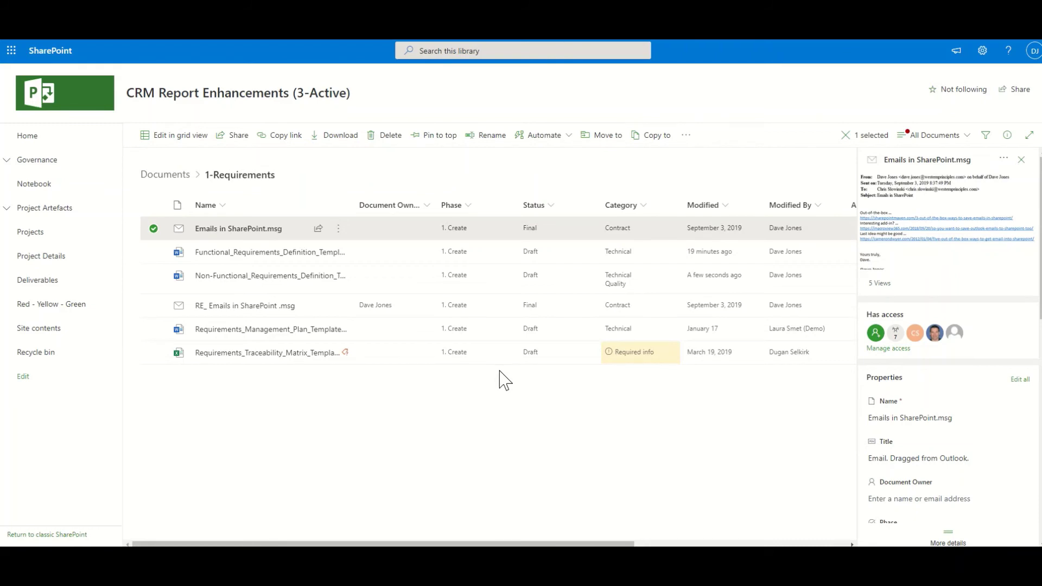
{"action": "left_click", "coordinate": [341, 253]}
{"action": "left_click", "coordinate": [339, 252]}
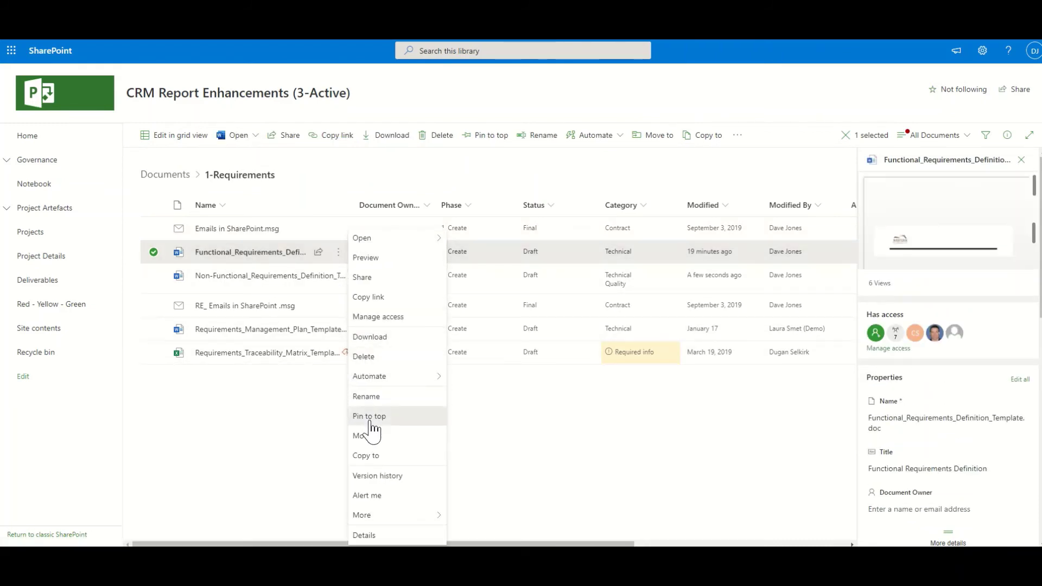
Pin the Functional requirements template to the top, then select Non-Functional Requirements for Automate
{"action": "left_click", "coordinate": [371, 423]}
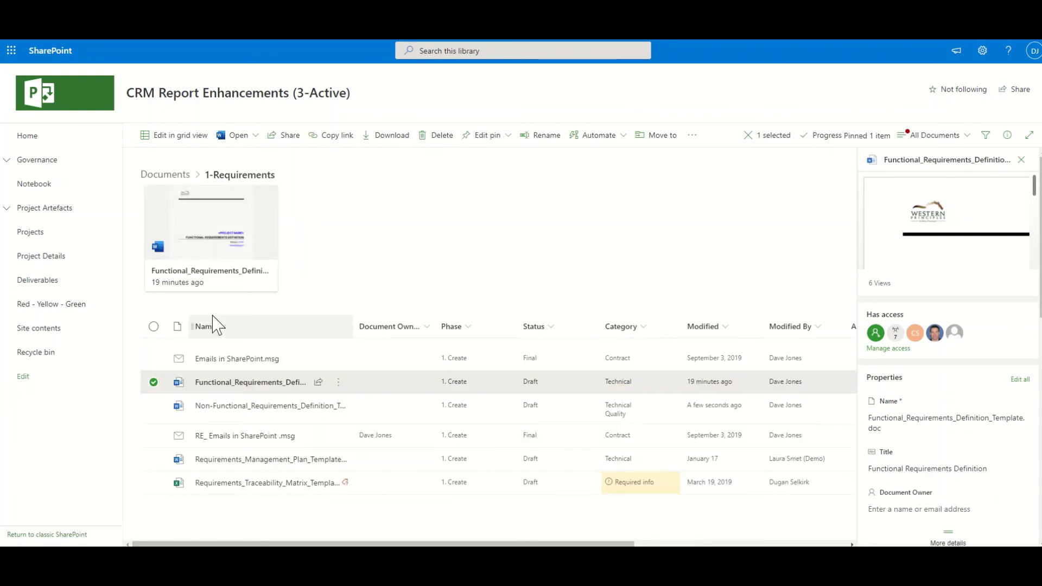
{"action": "mouse_move", "coordinate": [300, 492]}
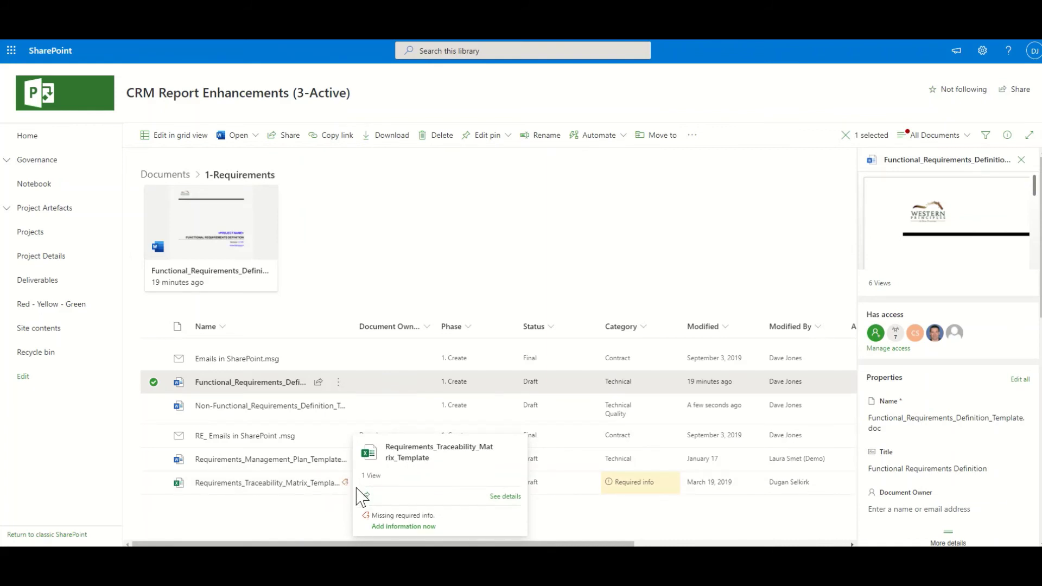
{"action": "left_click", "coordinate": [362, 420]}
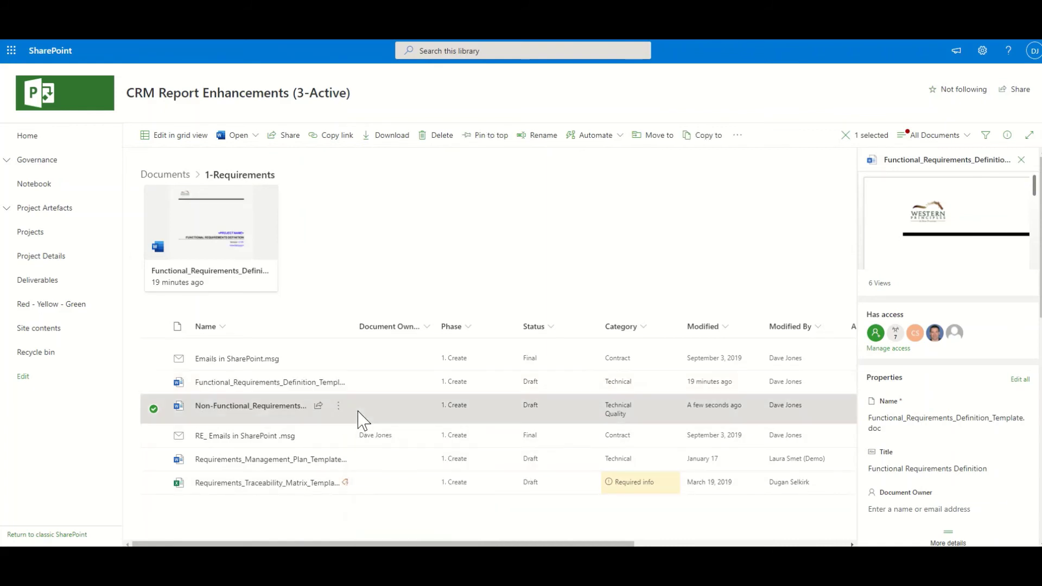
{"action": "left_click", "coordinate": [619, 136]}
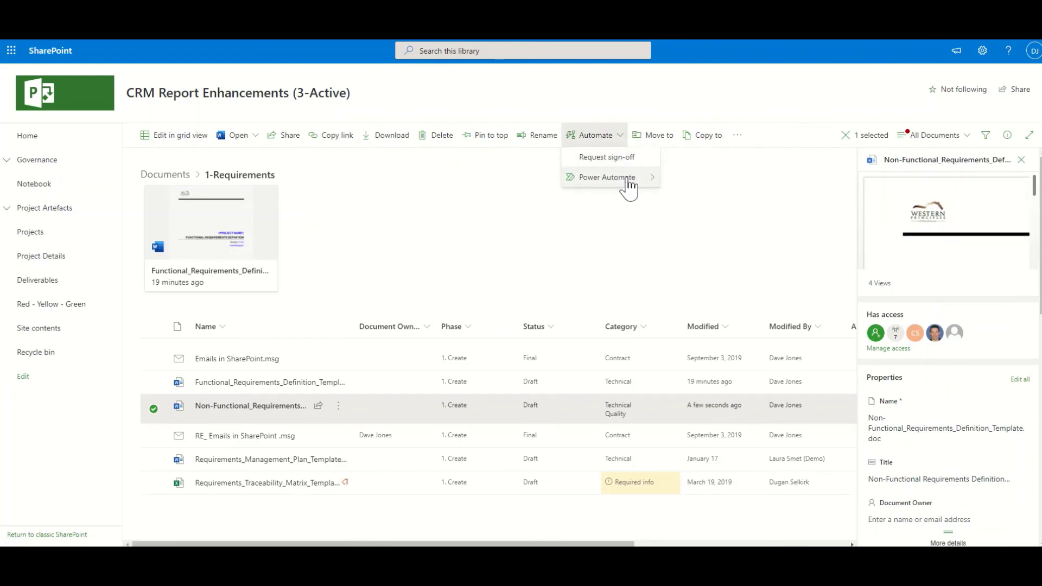
Run Request sign-off on the Non-Functional document with the suggested approver and an approval message
{"action": "left_click", "coordinate": [627, 159]}
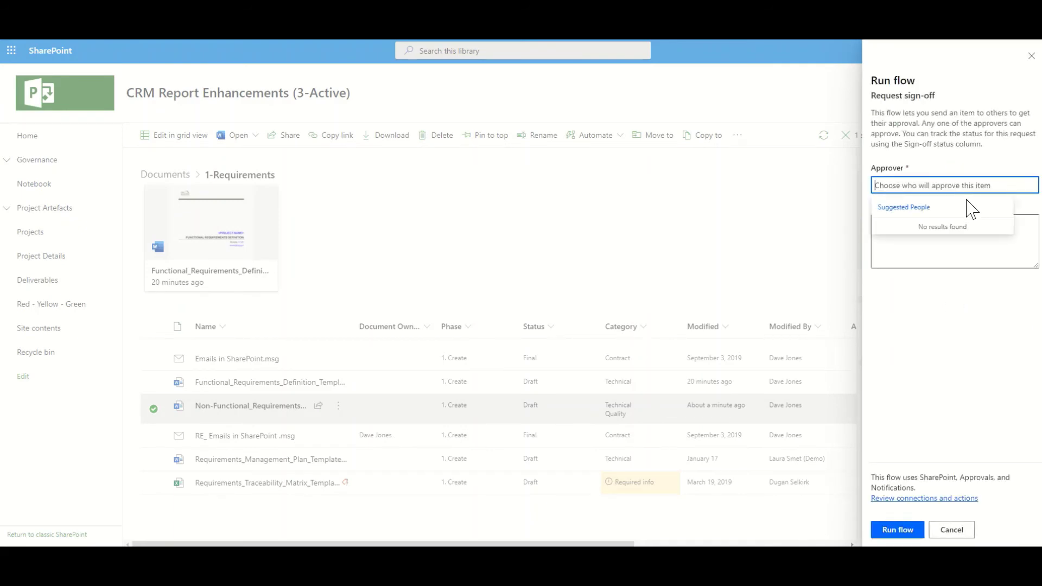
{"action": "type", "text": "Rob"}
{"action": "left_click", "coordinate": [920, 229]}
{"action": "left_click", "coordinate": [914, 255]}
{"action": "type", "text": "Please review and let me"}
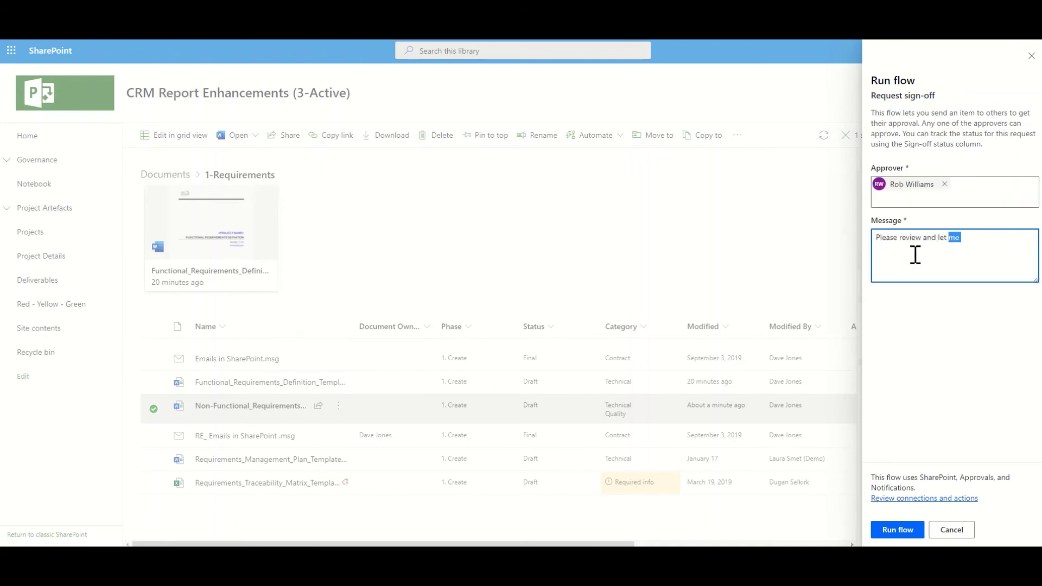
{"action": "key", "text": "ctrl+shift+Left"}
{"action": "type", "text": "app"}
{"action": "left_click", "coordinate": [905, 532]}
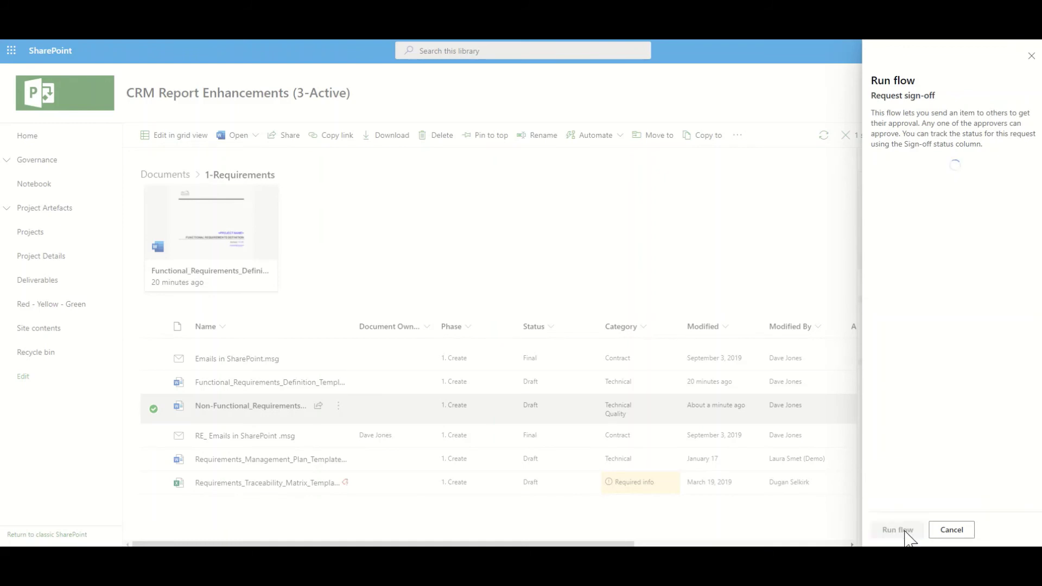
{"action": "left_click", "coordinate": [905, 533]}
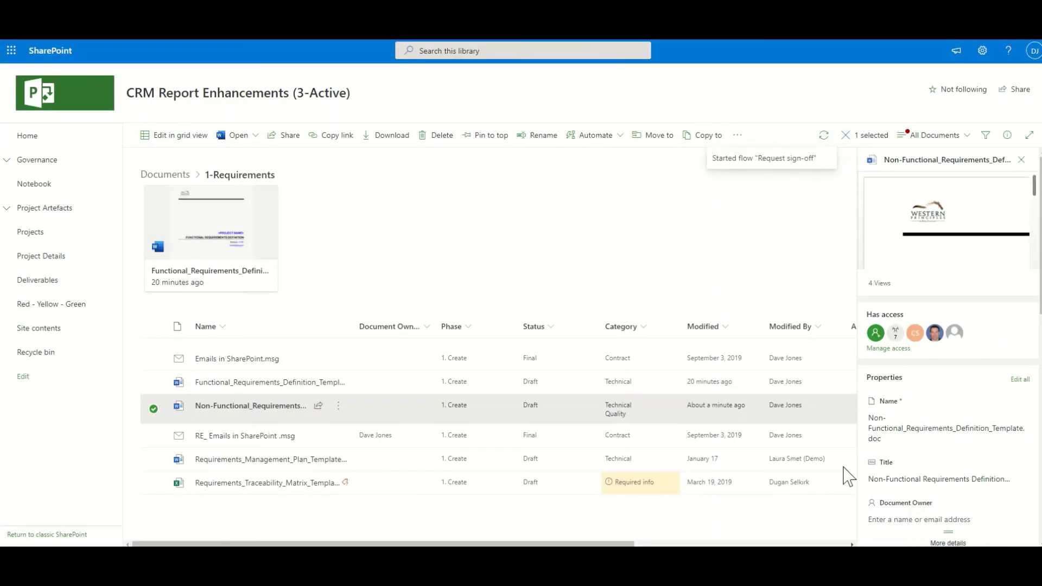
View the Requirements Management Plan's version history (2.0 at 123.5 KB, 1.0 at 121.5 KB), then close it
{"action": "left_click", "coordinate": [401, 465]}
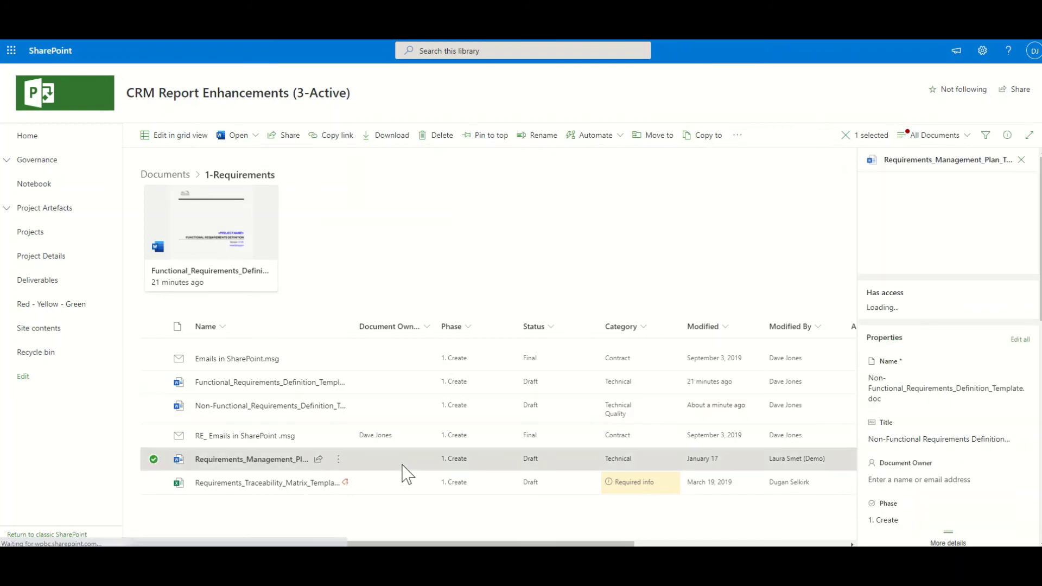
{"action": "left_click", "coordinate": [338, 461]}
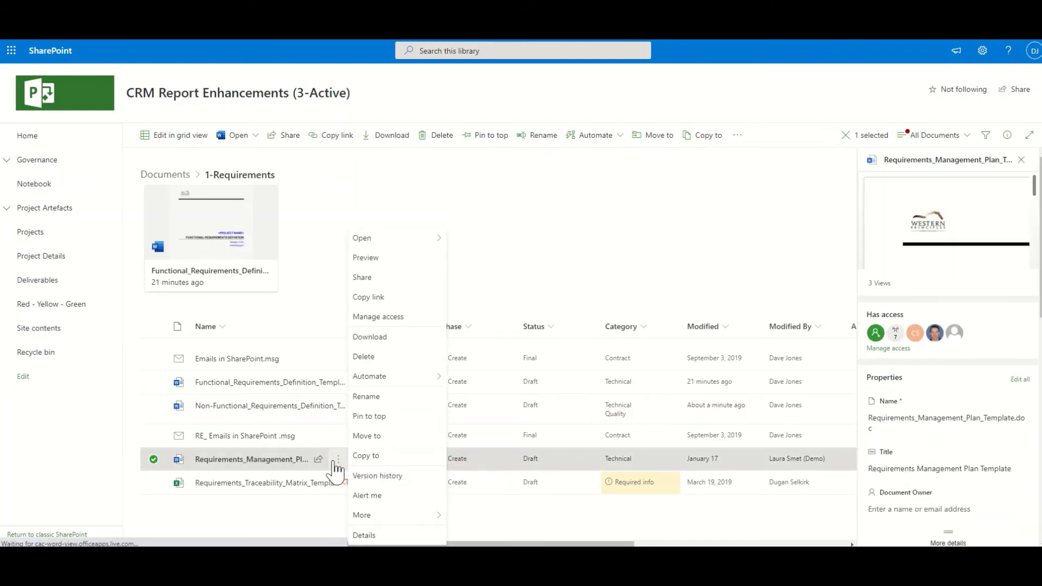
{"action": "left_click", "coordinate": [377, 476]}
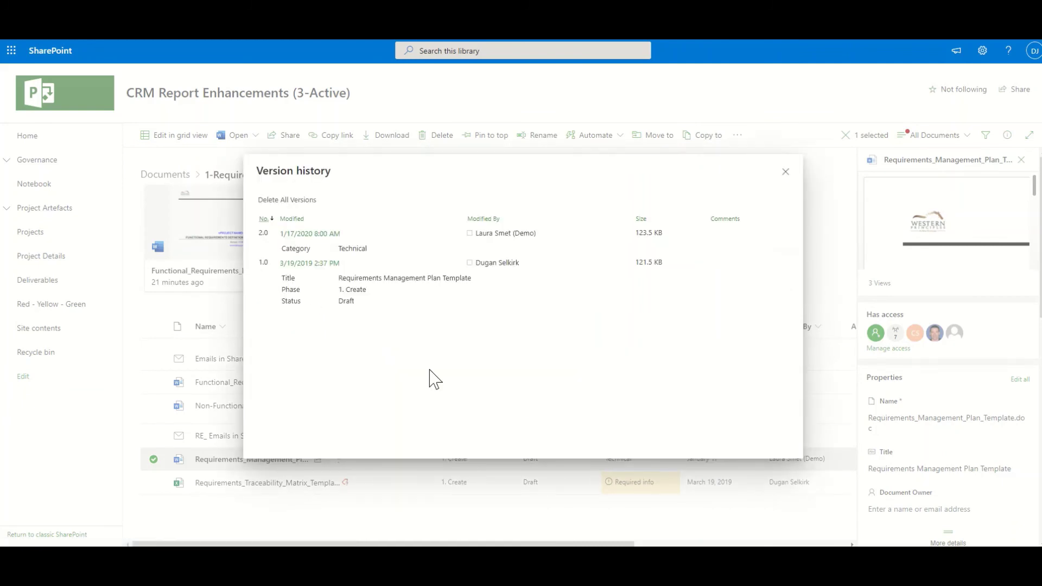
{"action": "left_click", "coordinate": [785, 172]}
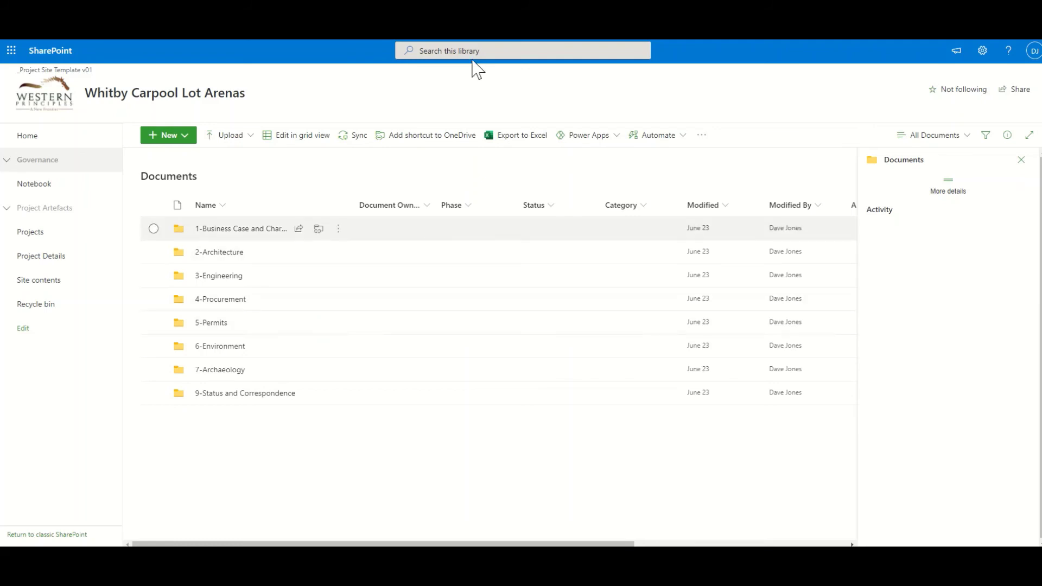
Search the Whitby library for 'drawing', then 'technical', showing the four image results as tiles
{"action": "type", "text": "drawing"}
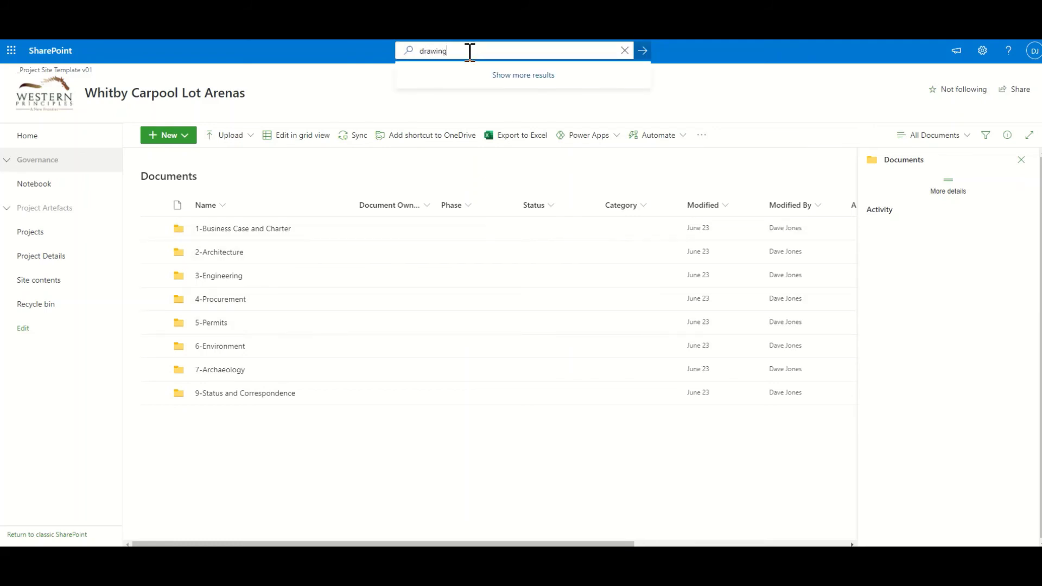
{"action": "key", "text": "Return"}
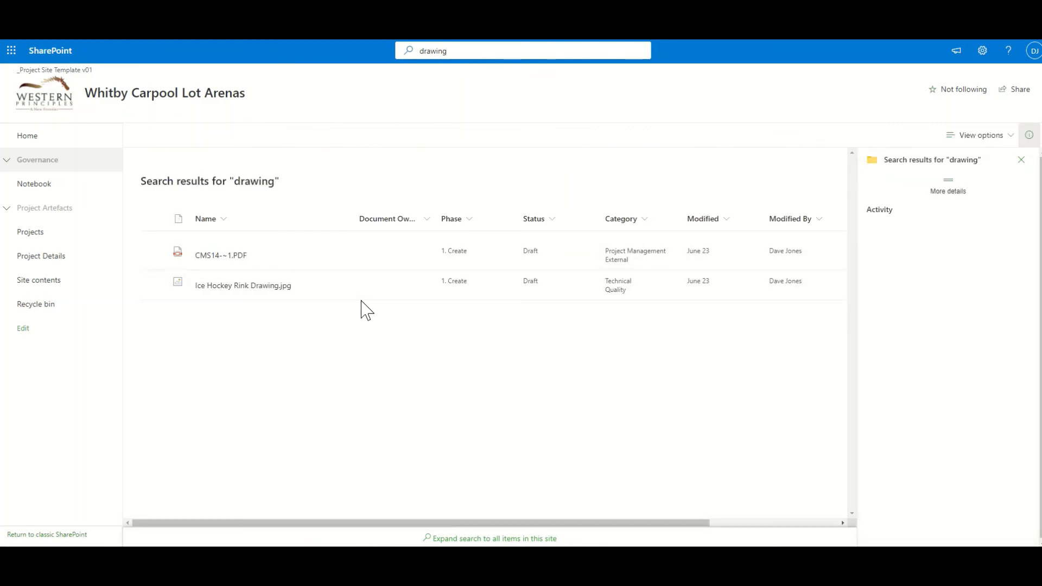
{"action": "left_click", "coordinate": [465, 49]}
{"action": "left_click_drag", "start_coordinate": [465, 49], "coordinate": [412, 54]}
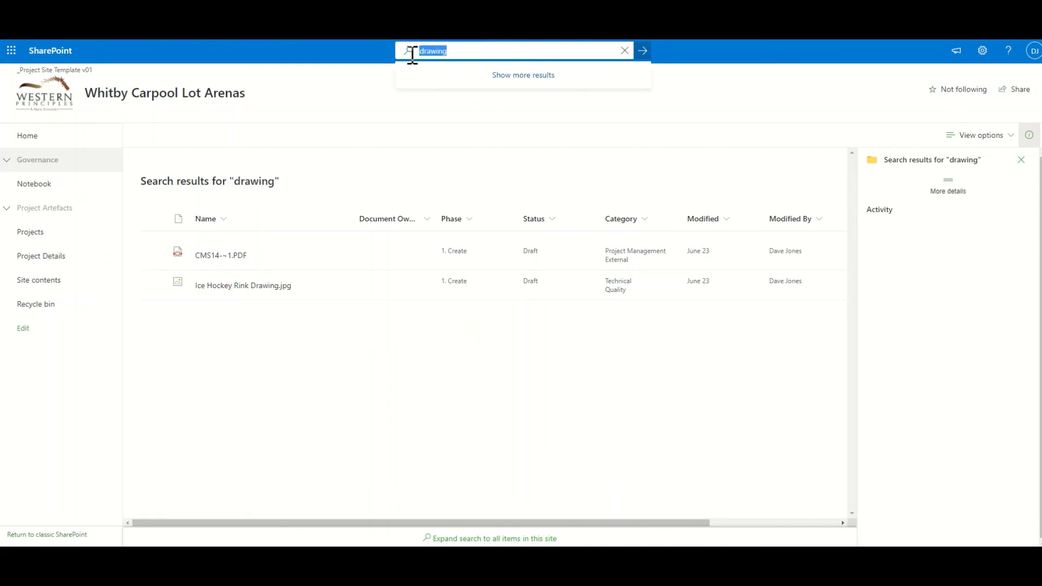
{"action": "type", "text": "technical"}
{"action": "key", "text": "Return"}
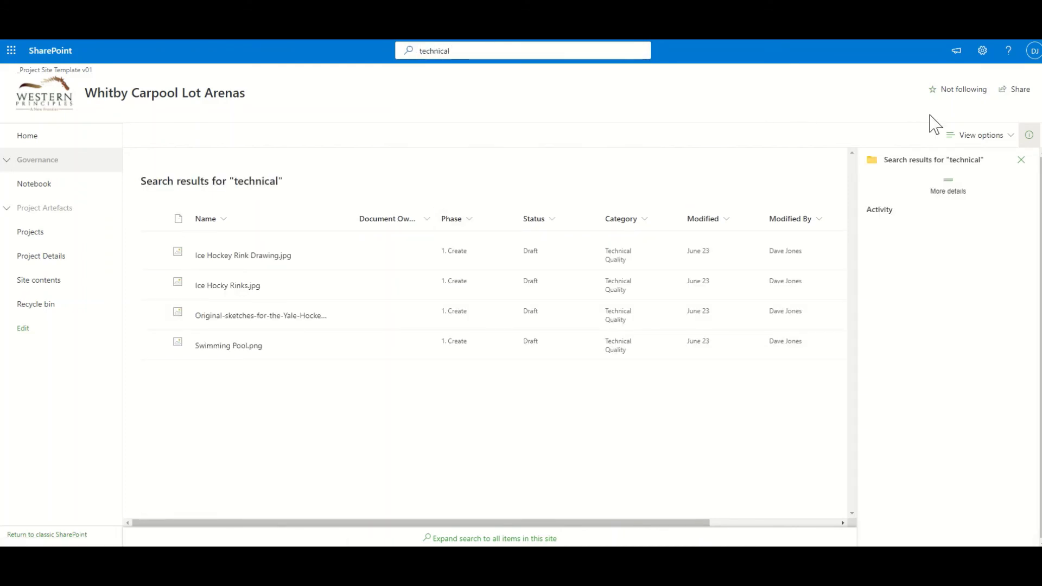
{"action": "left_click", "coordinate": [974, 139]}
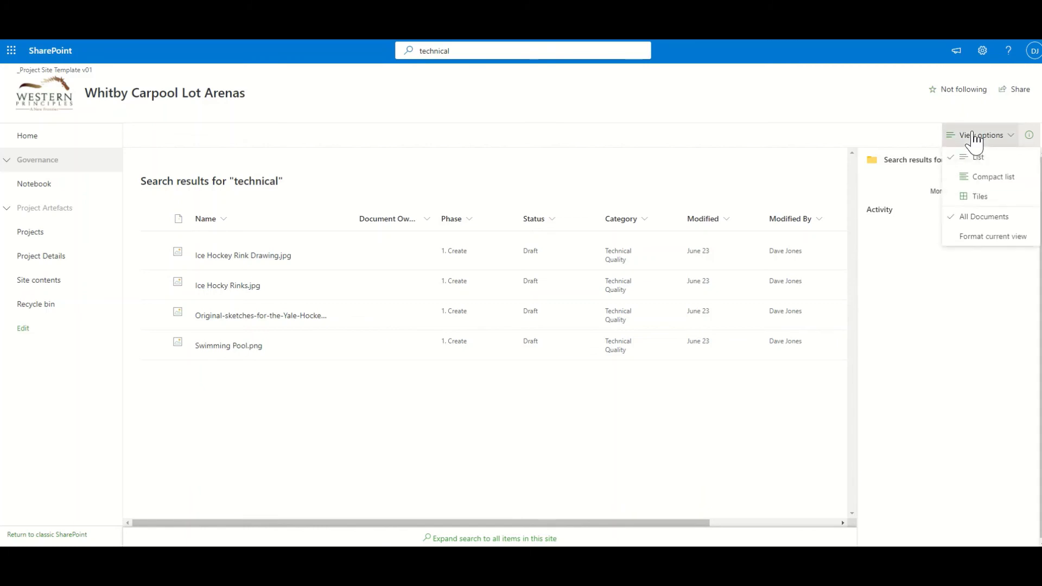
{"action": "left_click", "coordinate": [974, 198]}
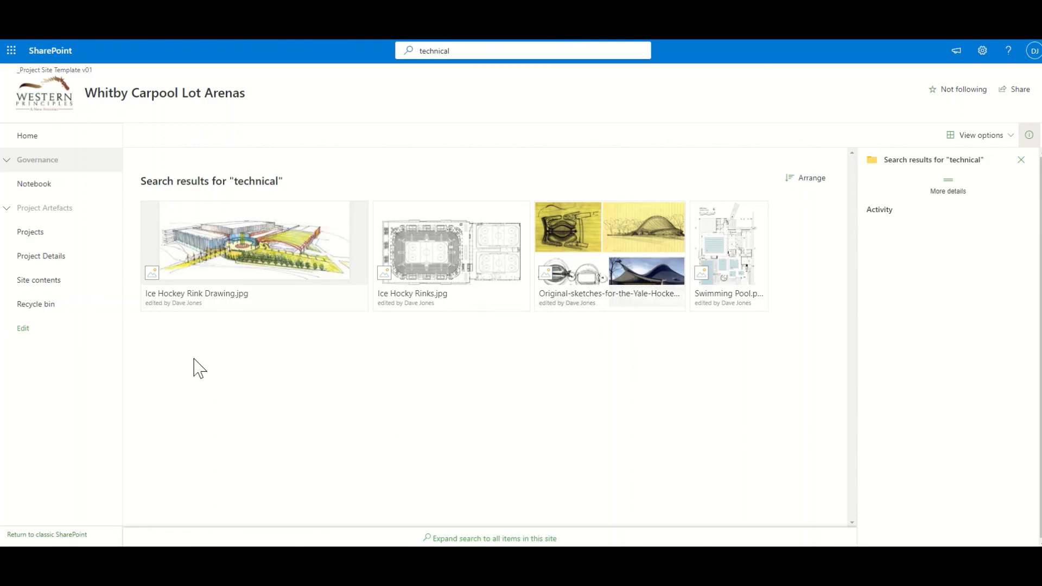
Open the Project Center via Projects and search the site for 'drawings'
{"action": "left_click", "coordinate": [34, 234]}
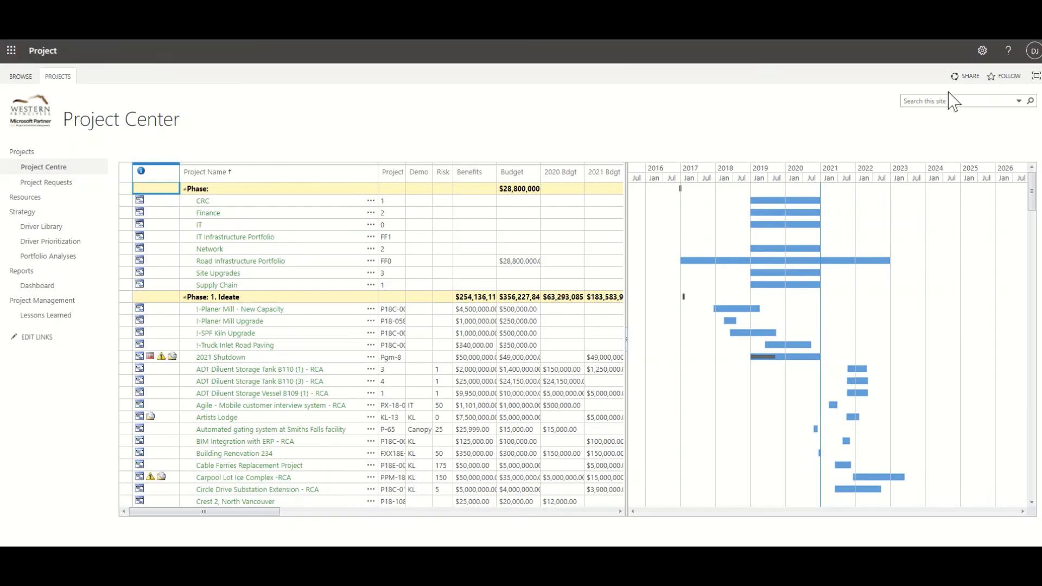
{"action": "left_click", "coordinate": [943, 102]}
{"action": "type", "text": "drawings"}
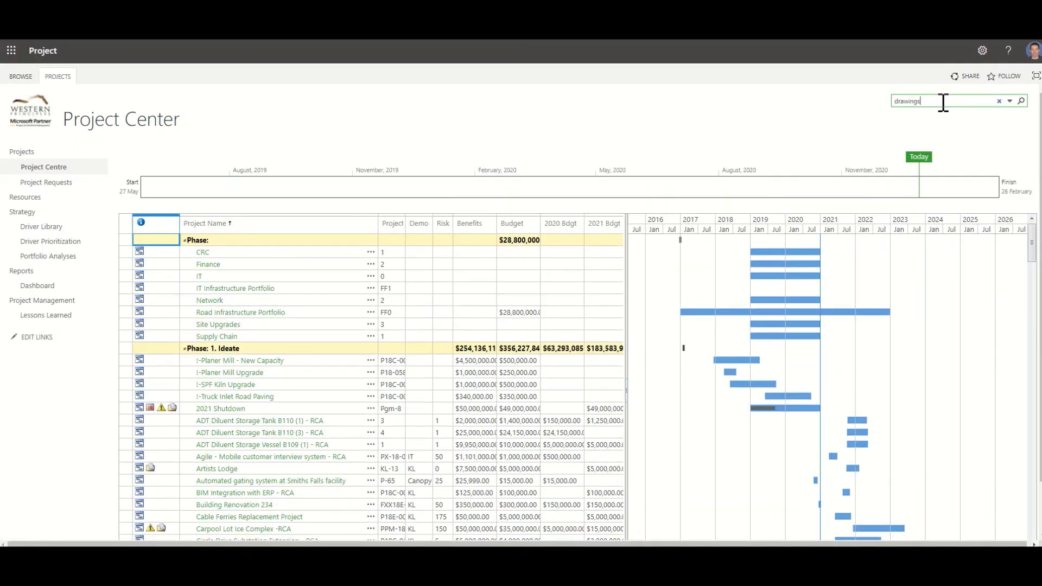
{"action": "key", "text": "Return"}
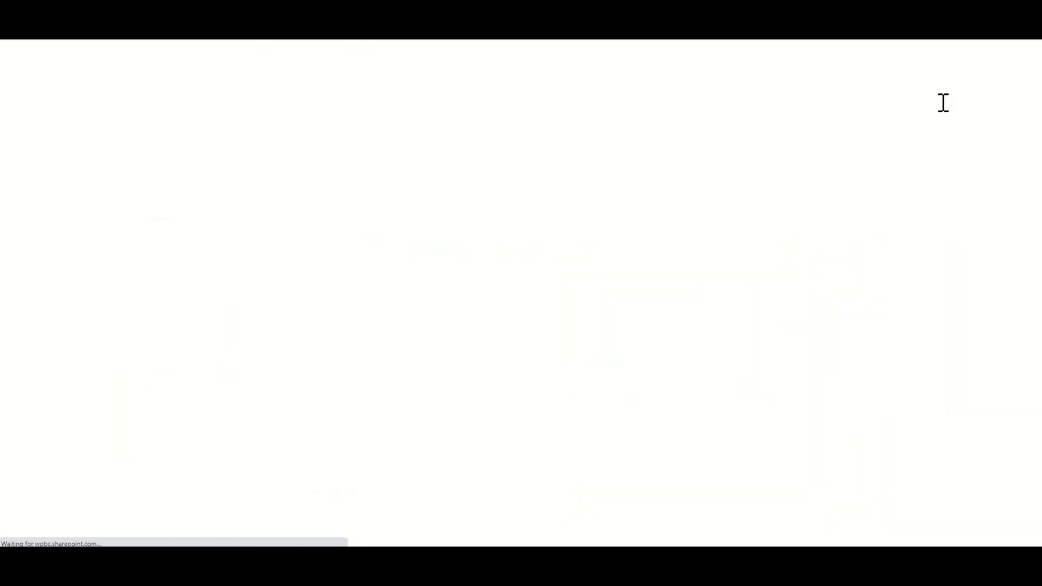